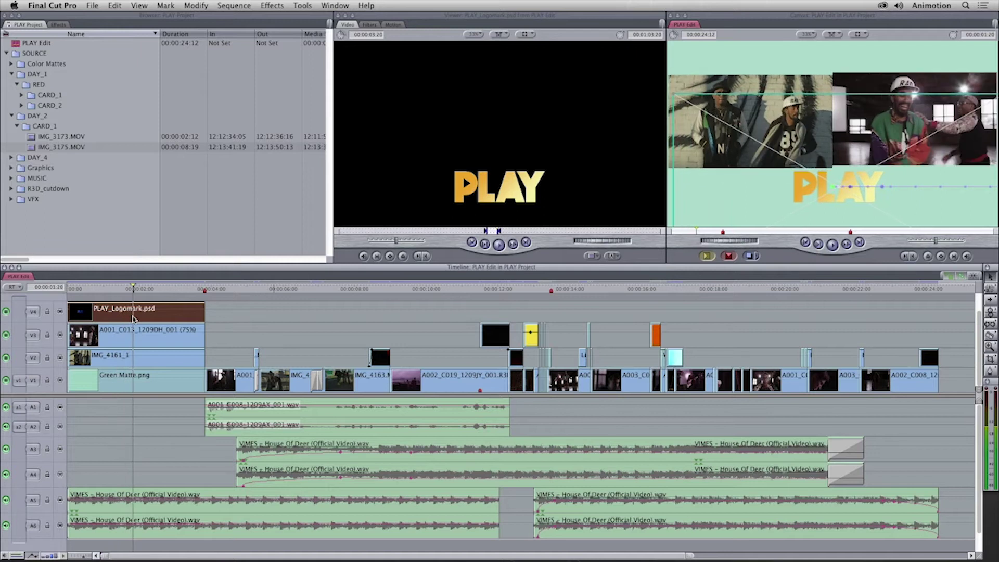
- Open the V3 split-screen clip's Motion settings and scrub to preview its keyframed crop animation
double_click(108, 343)
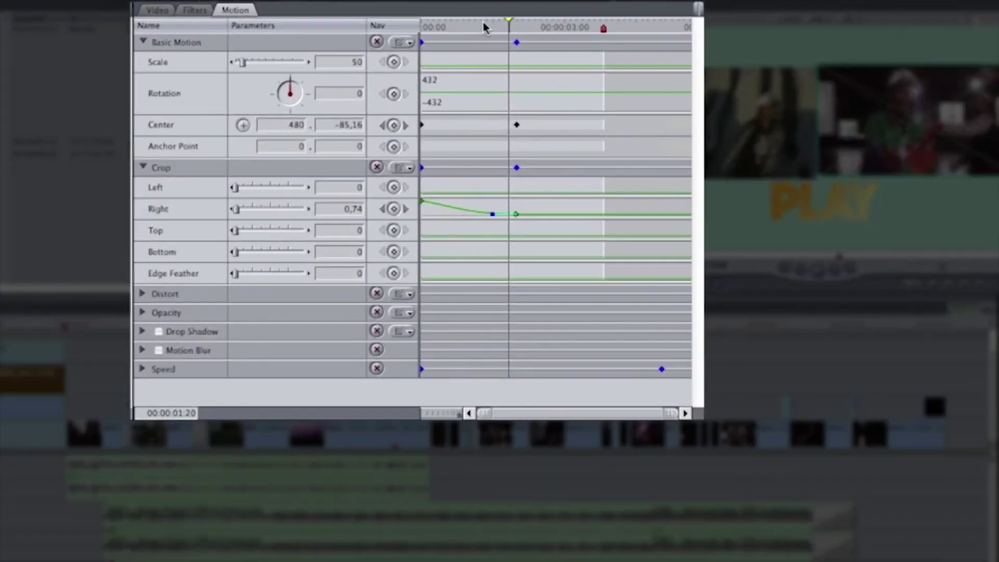
left_click_drag(466, 18, 477, 40)
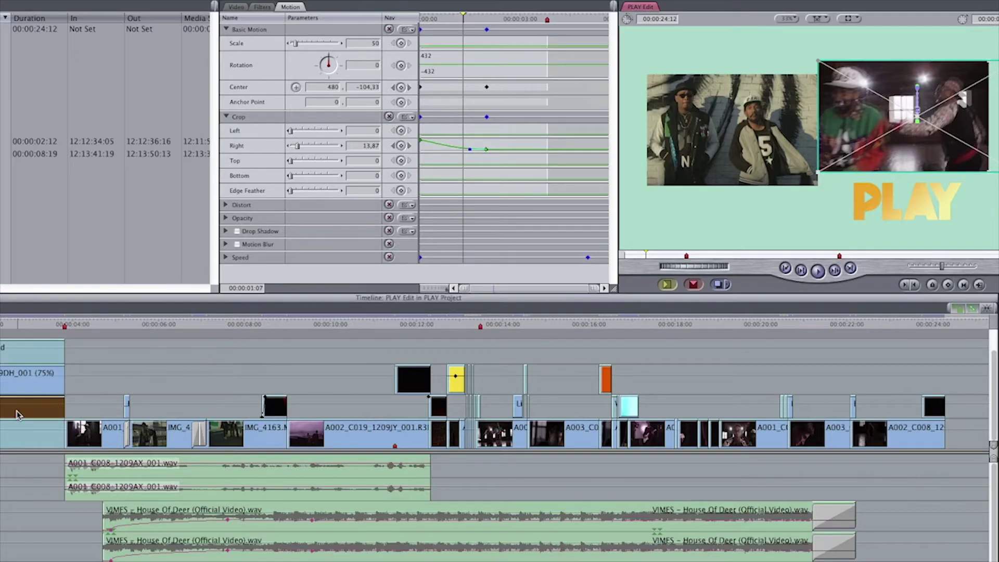
left_click(156, 170)
left_click(227, 118)
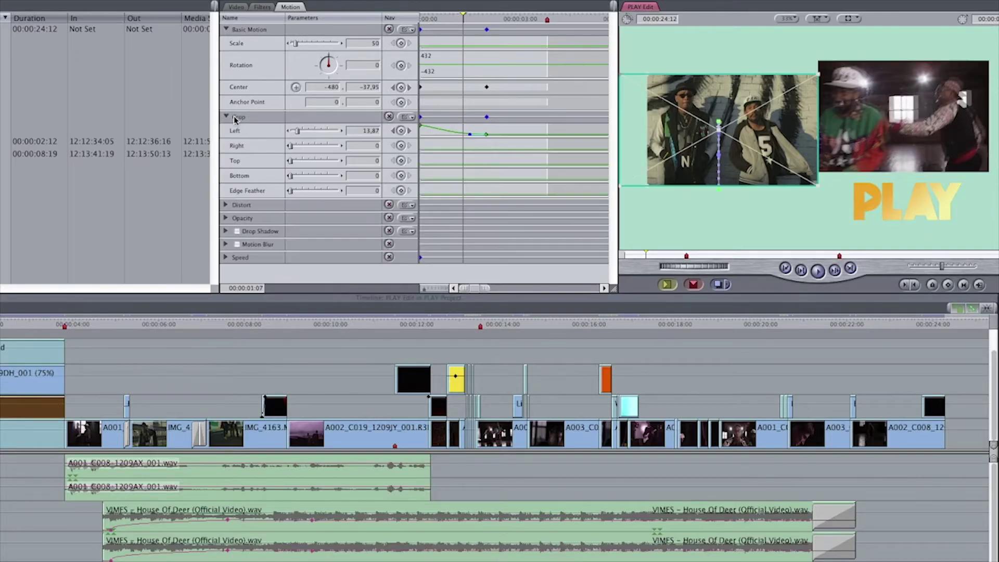
mouse_move(450, 21)
left_mouse_down()
mouse_move(434, 22)
mouse_move(470, 21)
left_mouse_up()
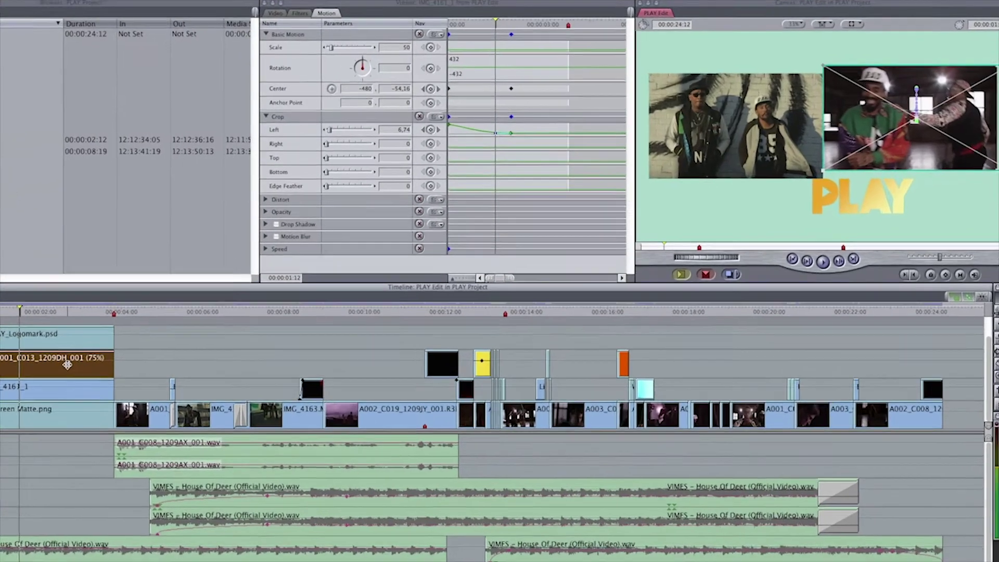
- Check the 75% clip's Change Speed settings, then move the playhead to 00:00:07:00
right_click(21, 375)
left_click(27, 491)
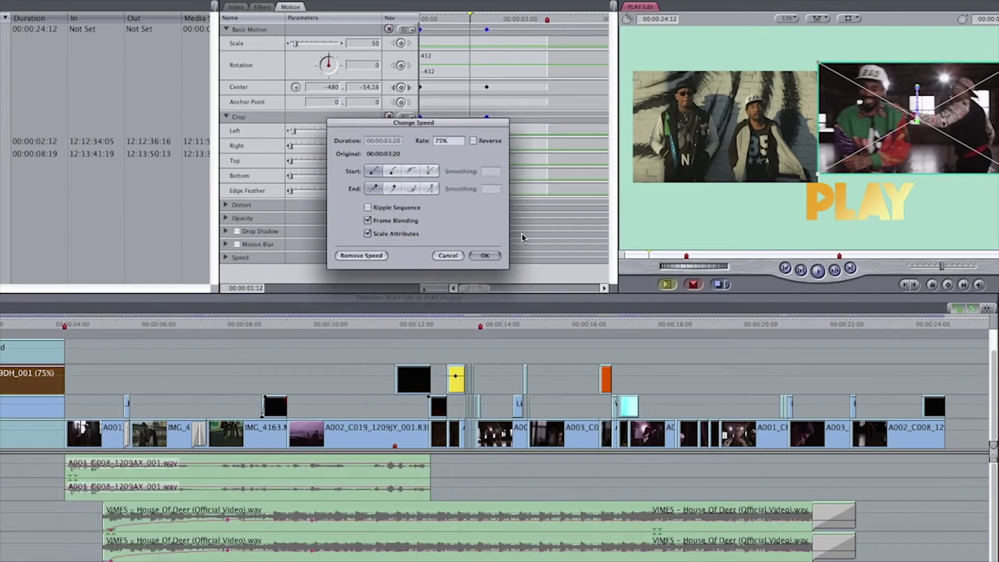
key("Return")
left_click_drag(119, 326, 196, 335)
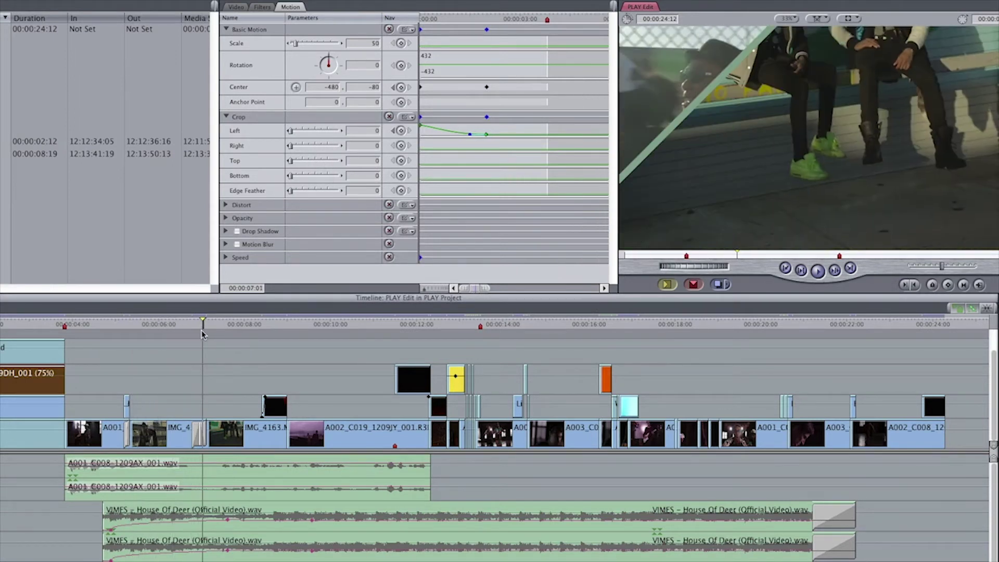
- Open the V1 Edge Wipe transition settings: angle 135, border 33, green border
double_click(199, 433)
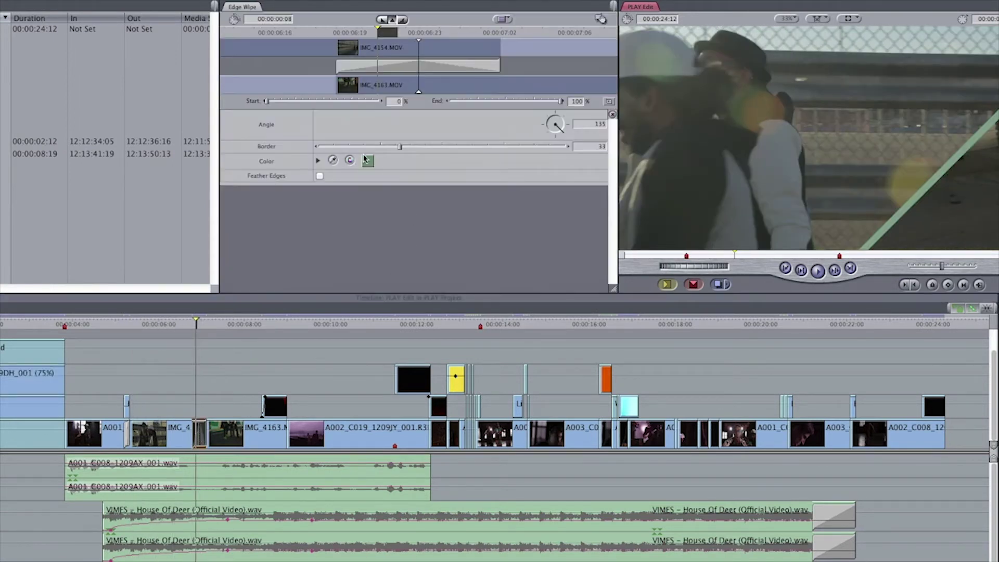
left_click(196, 326)
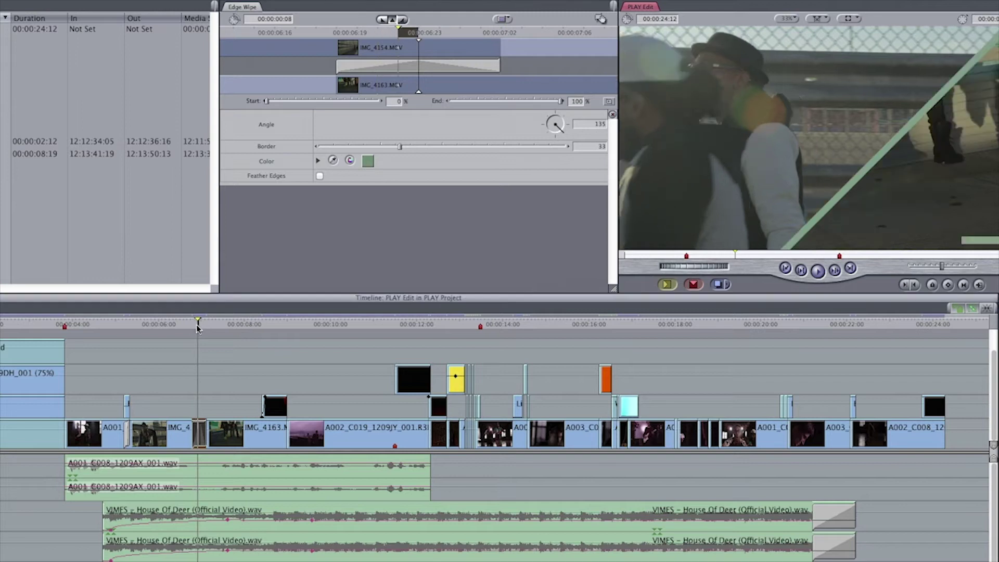
left_click(276, 325)
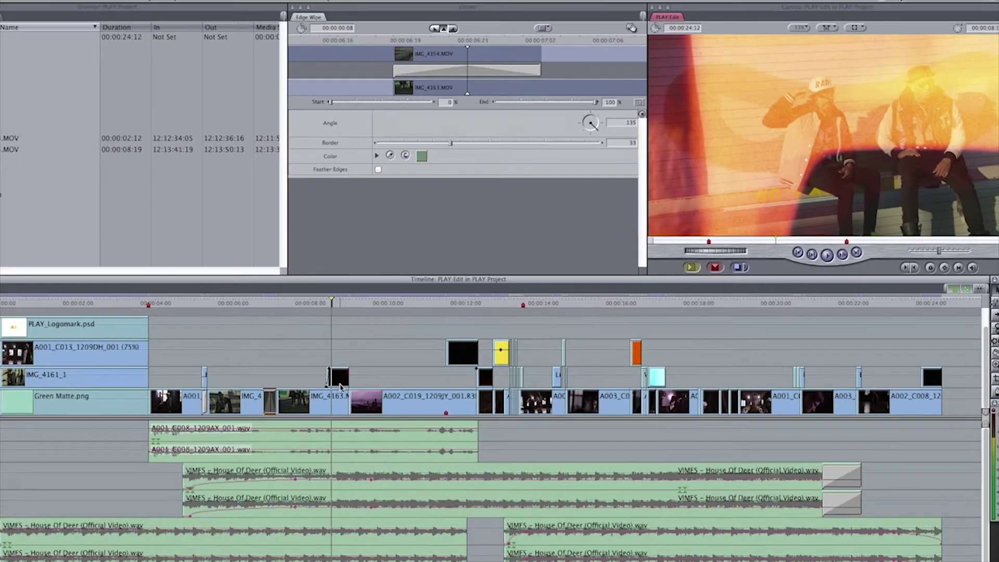
- Check the light-leak overlay clip's Composite Mode, then select the fade at the music's end
right_click(280, 409)
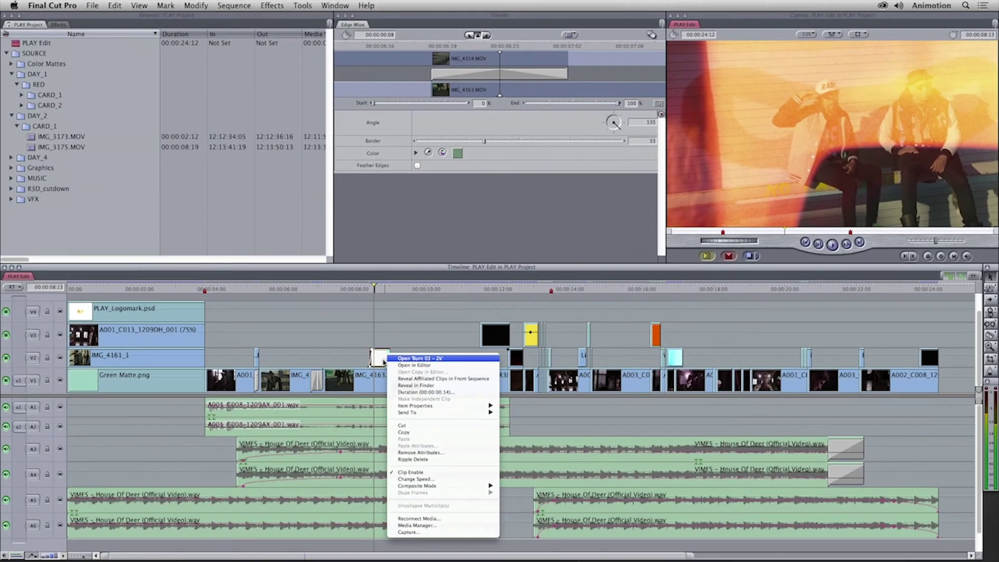
mouse_move(437, 486)
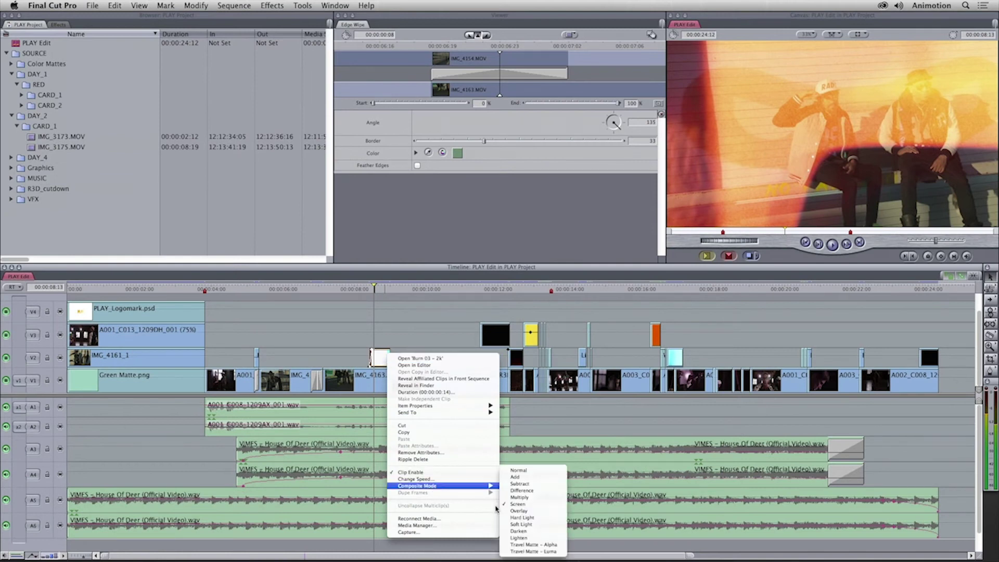
left_click(537, 497)
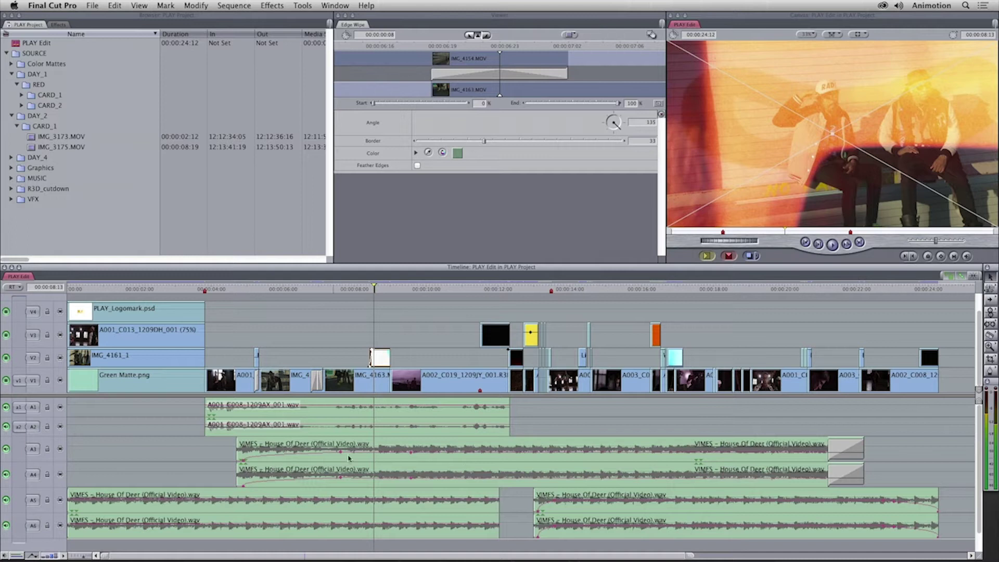
left_click(858, 453)
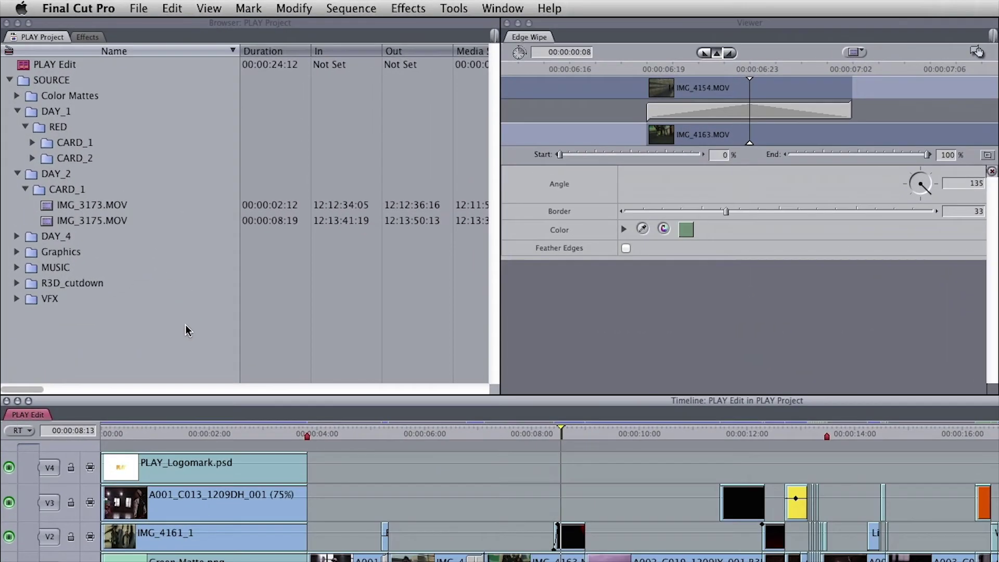
- Select the PLAY Edit sequence in the Browser, then apply Edit > Deselect All
left_click(57, 65)
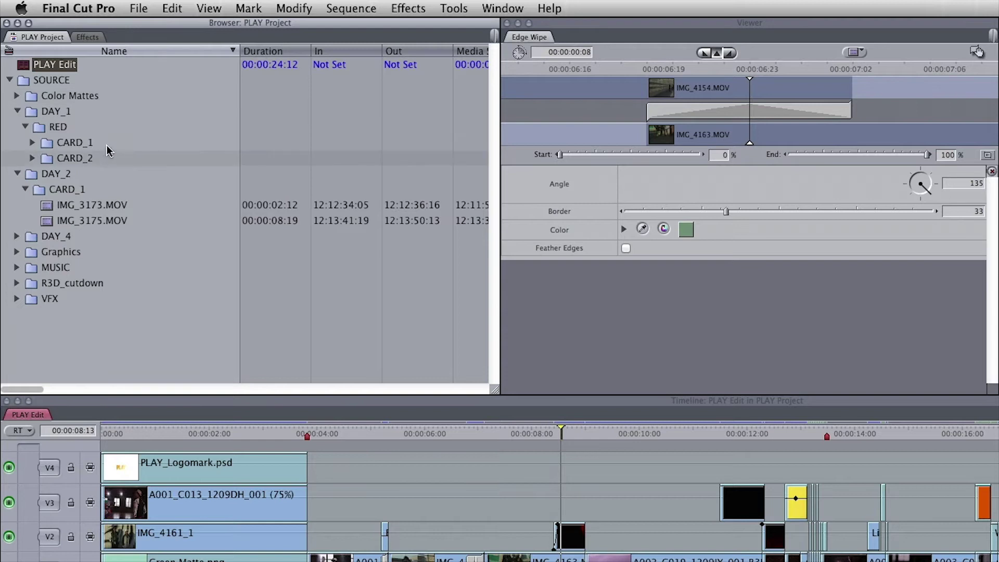
left_click(173, 9)
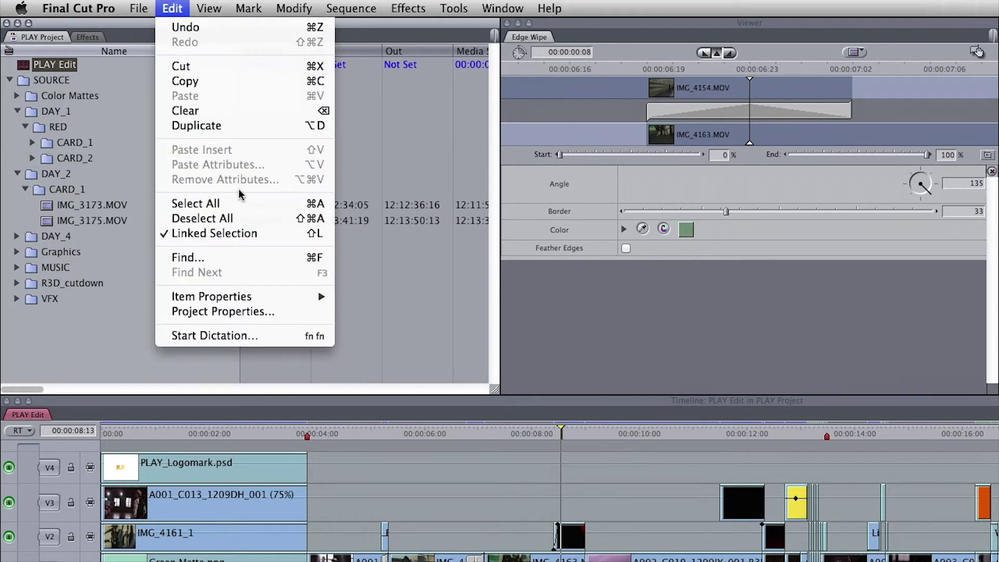
left_click(234, 224)
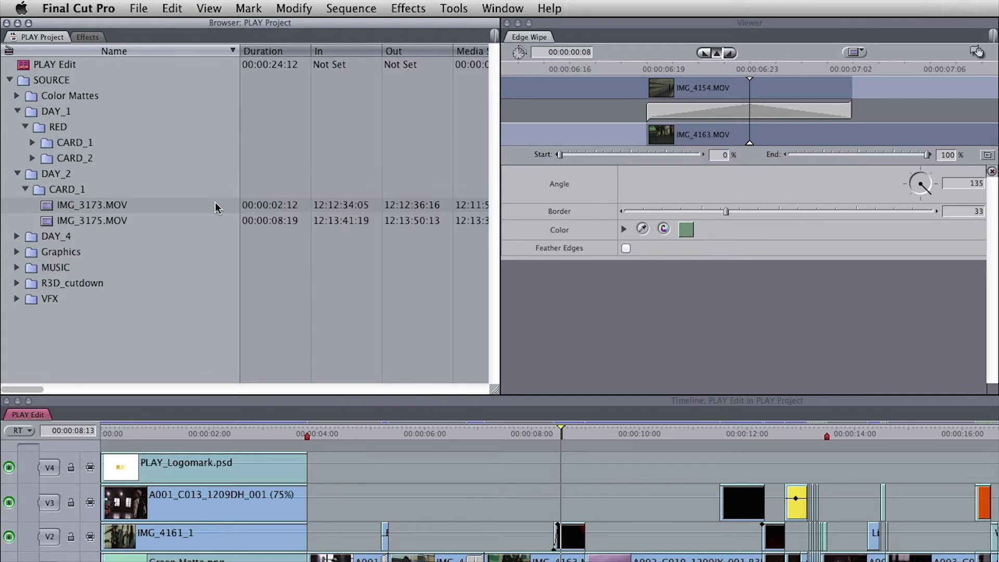
- Export the project as Apple XML Interchange Format version 5, saved as PLAY Project.xml in the XML folder
left_click(139, 9)
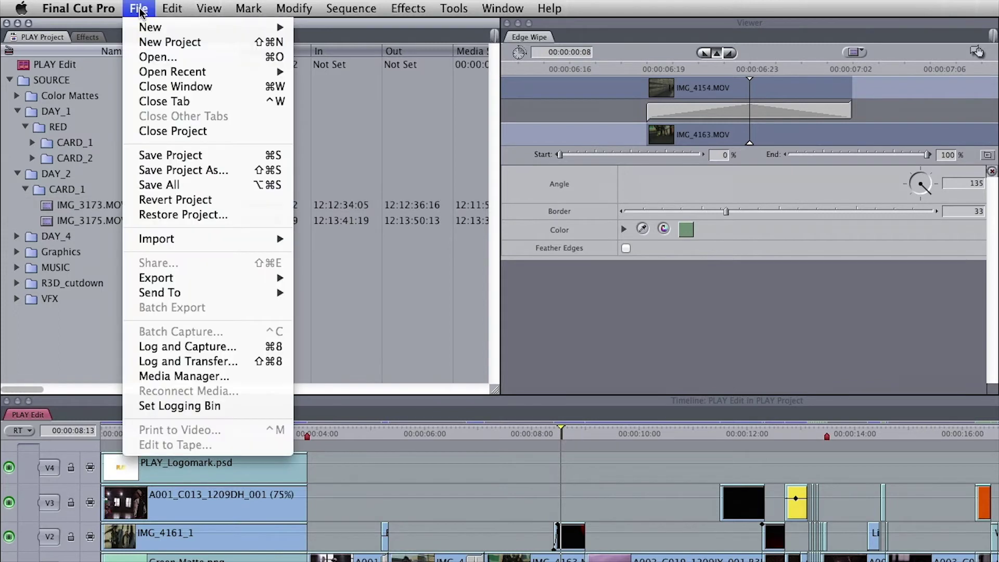
mouse_move(237, 281)
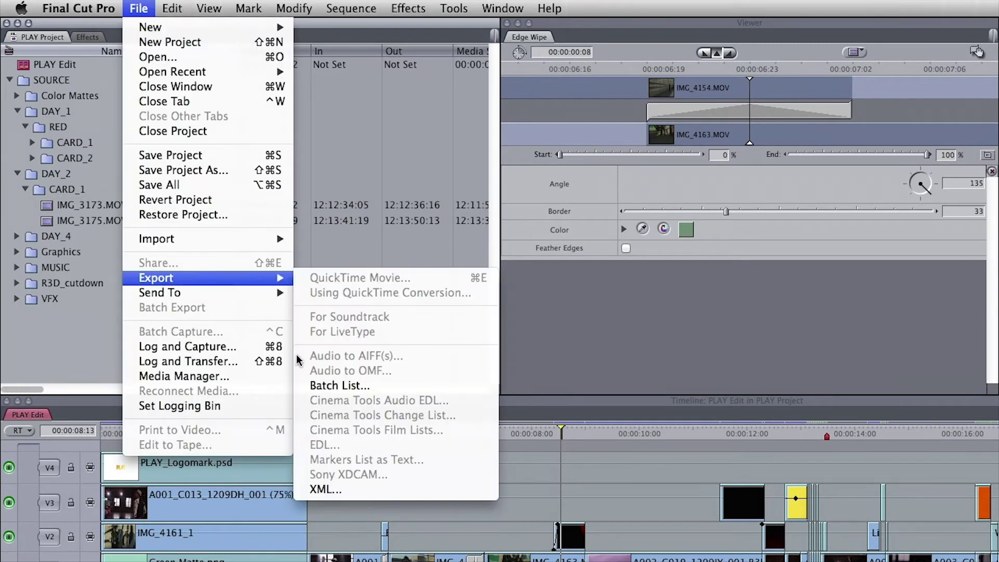
left_click(364, 492)
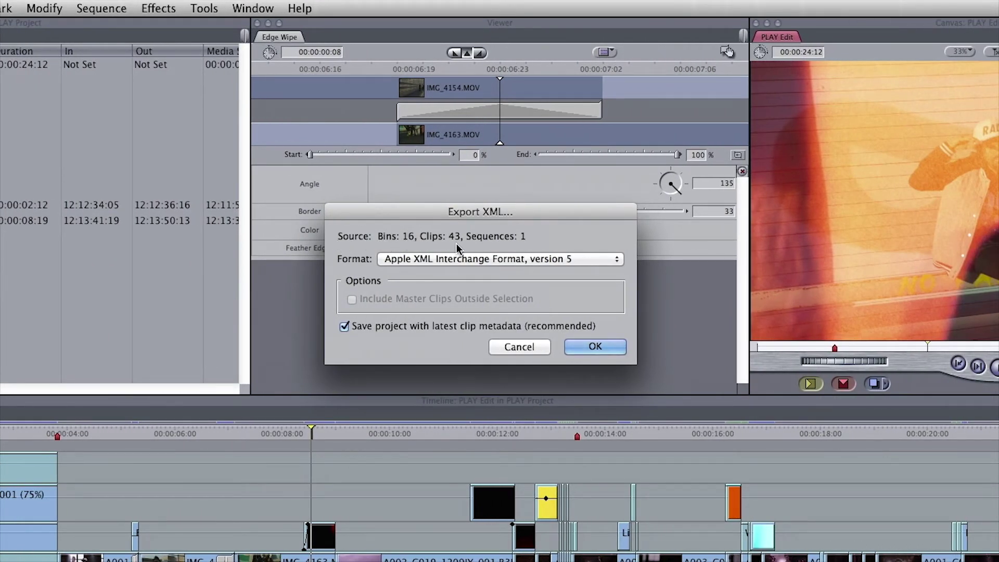
left_click(588, 348)
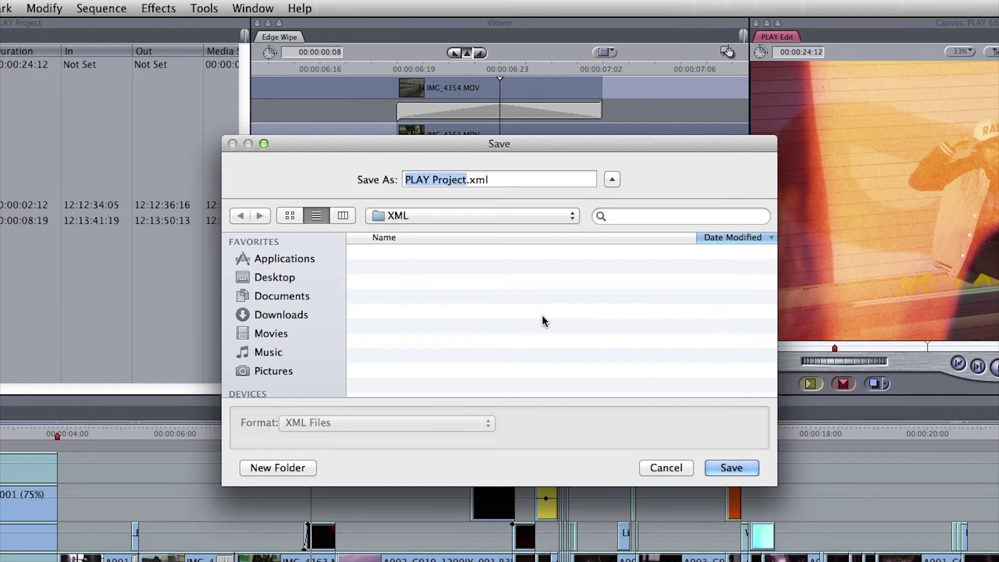
left_click(733, 468)
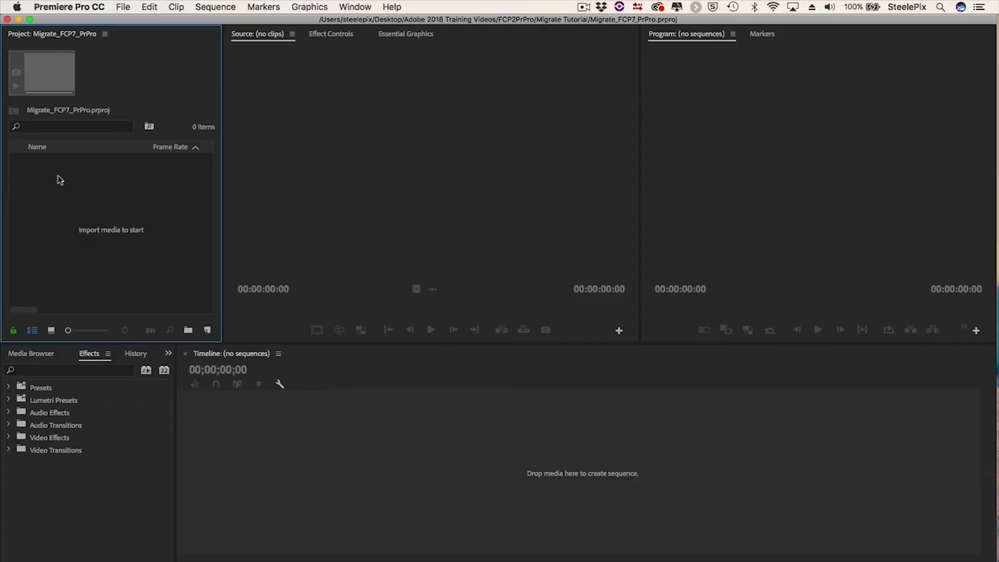
- Import PLAYProject.xml from the FCP7_XML folder into the empty Premiere Pro project
right_click(58, 177)
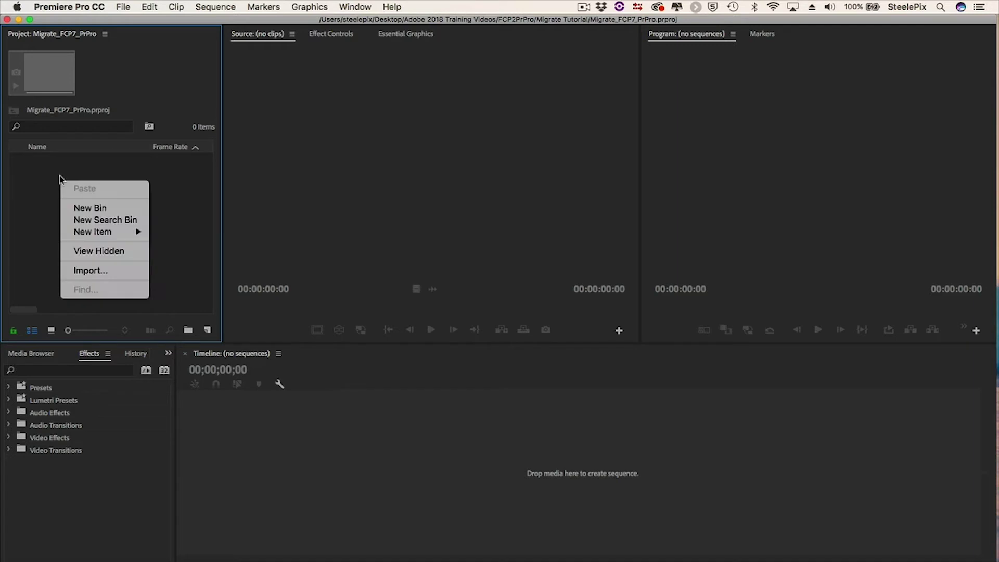
left_click(123, 269)
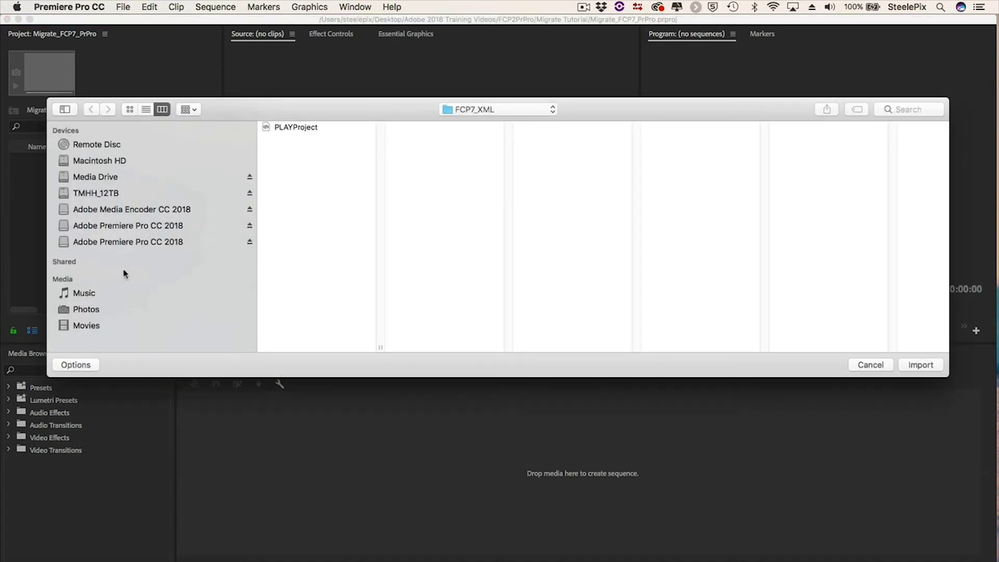
left_click(286, 127)
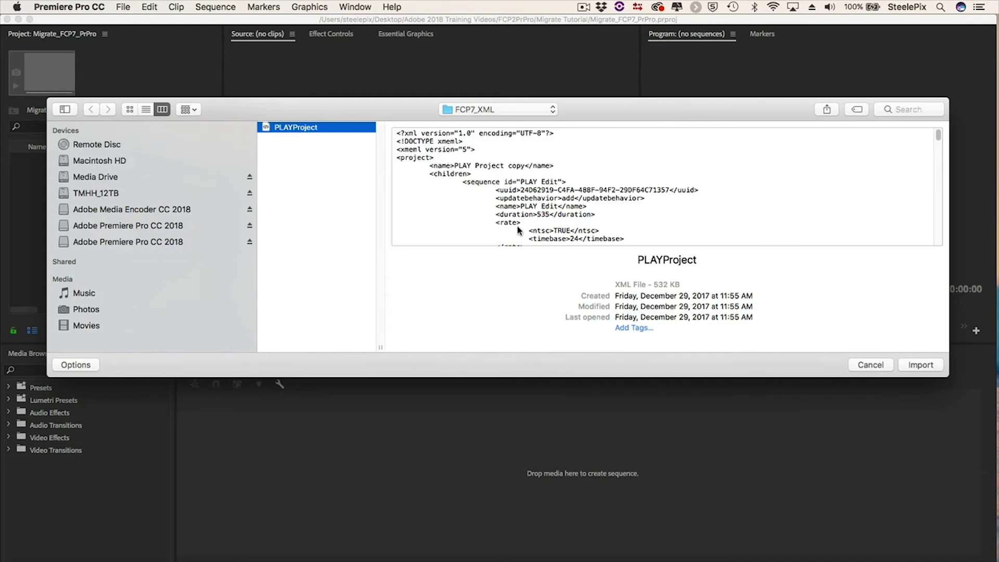
left_click_drag(614, 284, 685, 282)
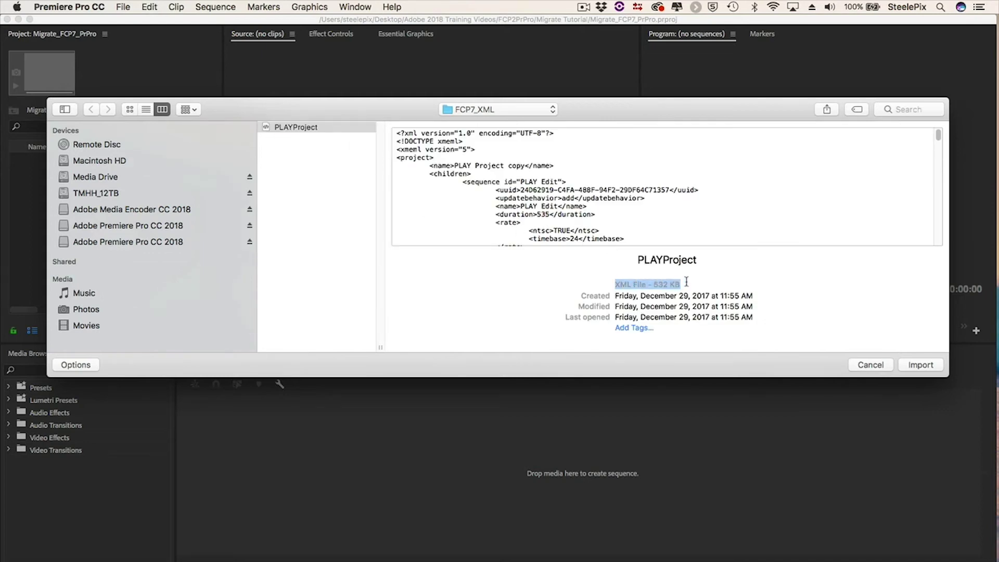
left_click(924, 364)
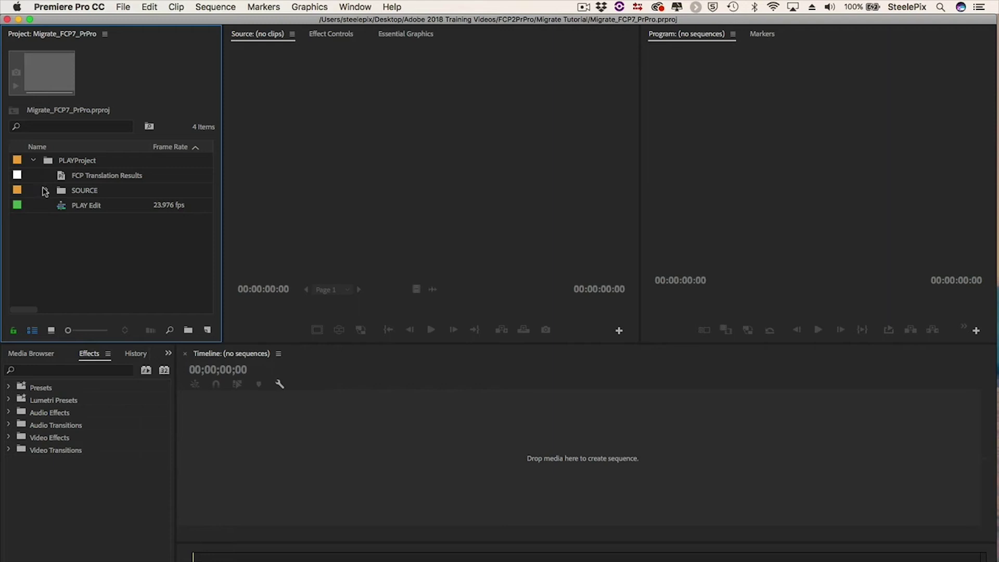
- Expand the SOURCE bin, open the PLAY Edit sequence, and scrub through the opening collage
left_click(46, 191)
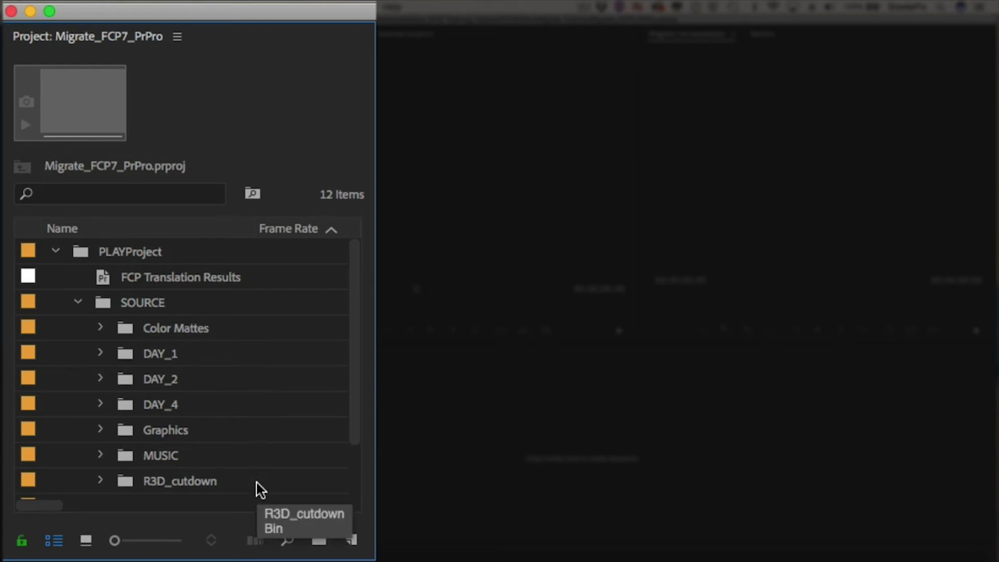
scroll(257, 482, "down", 2)
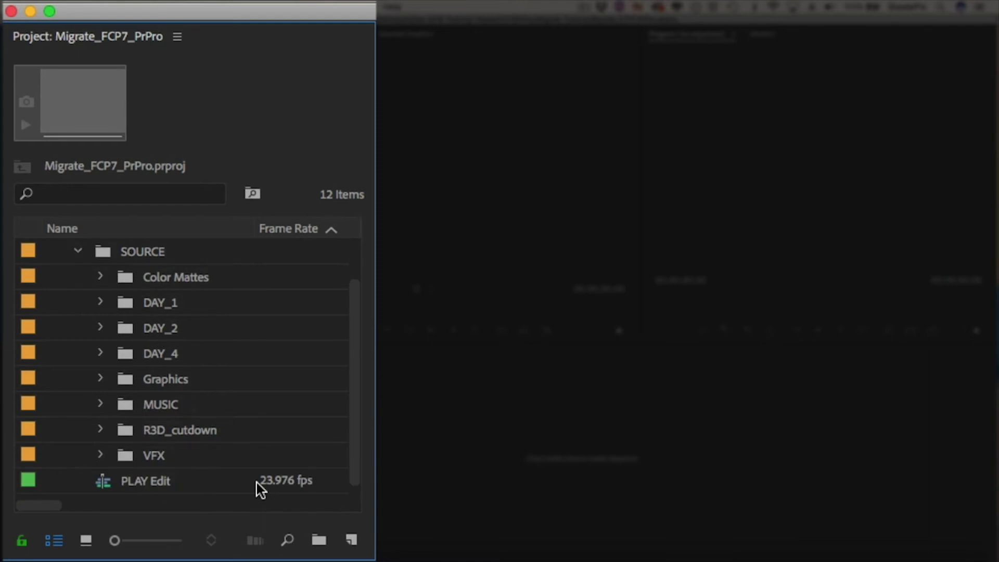
double_click(102, 481)
left_click_drag(329, 388, 519, 399)
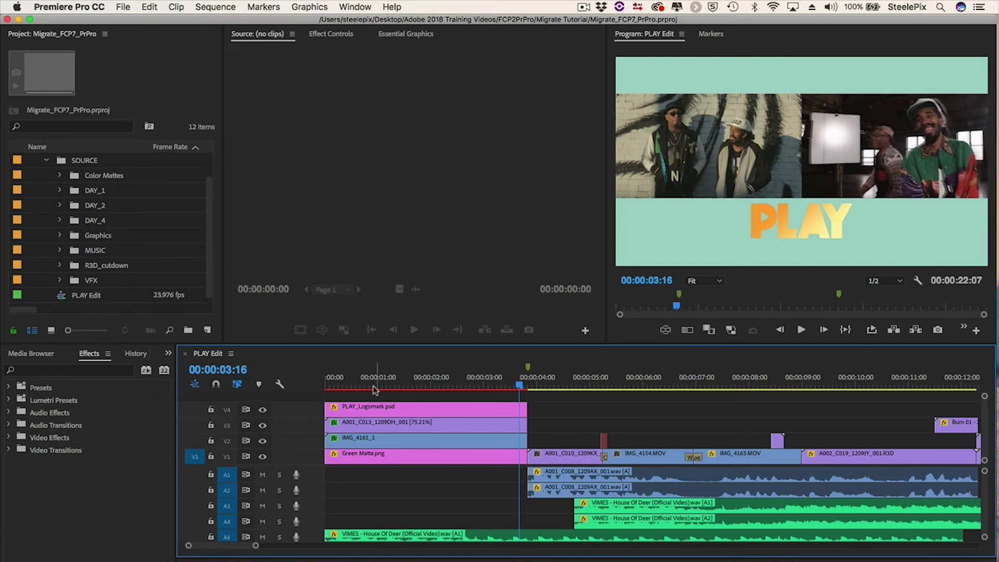
- Inspect IMG_4161_1's Position and Crop keyframes in Effect Controls, then scrub to about 00:00:06:20
left_click(349, 438)
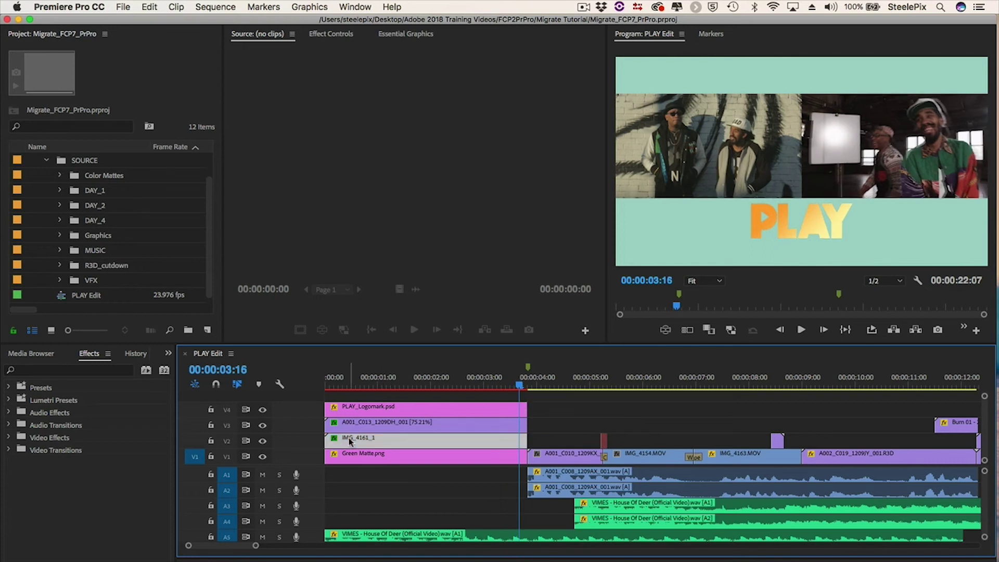
left_click(332, 34)
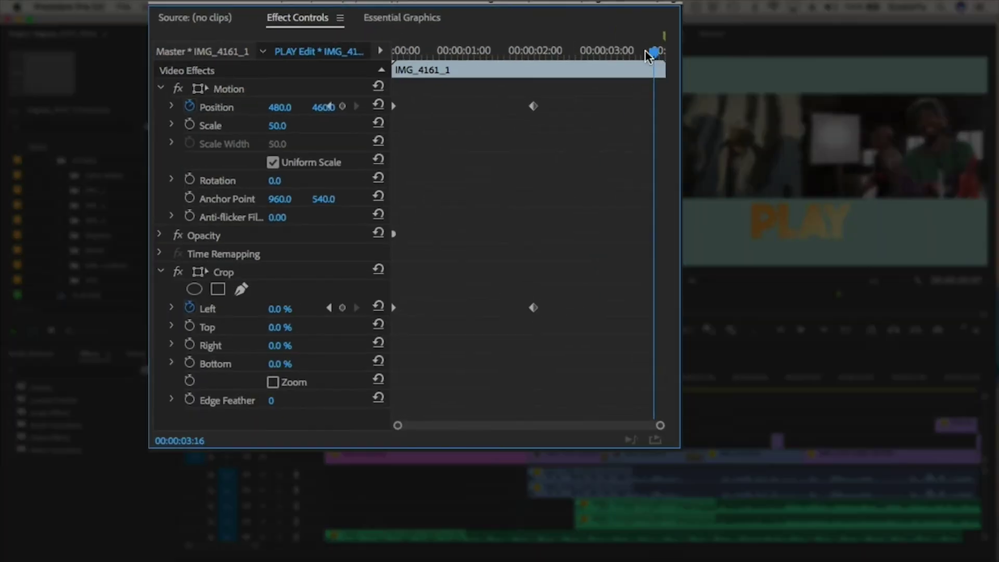
left_click_drag(586, 58, 405, 52)
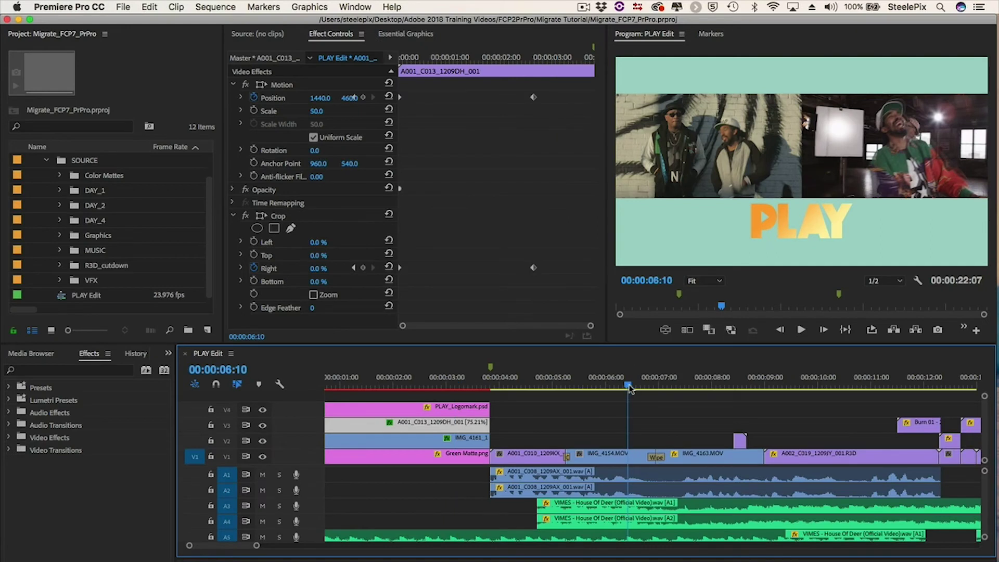
left_click_drag(635, 388, 654, 401)
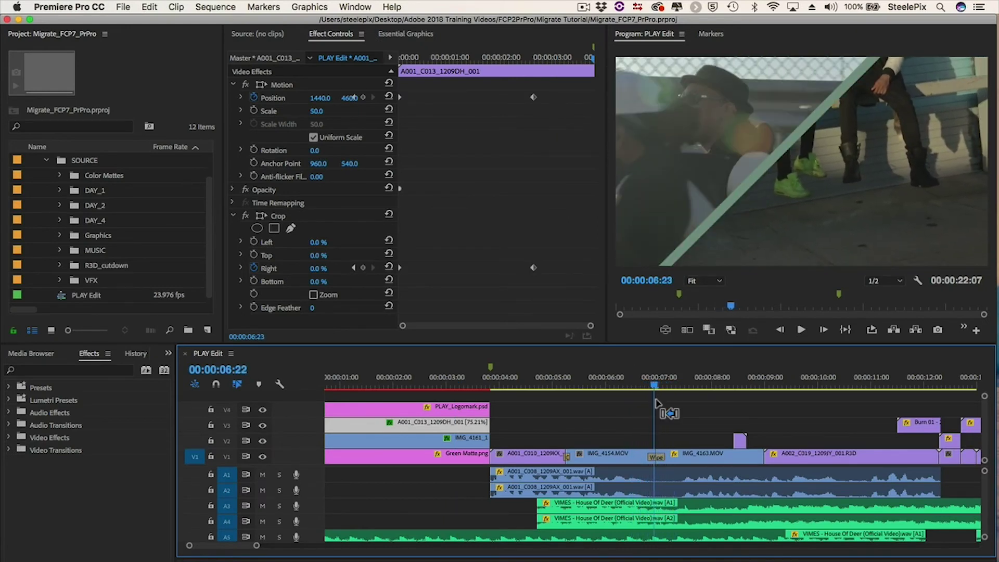
- Verify the Wipe's Border Width 33 and Reverse, and Burn 03 - 2k's Screen blend mode
left_click(656, 458)
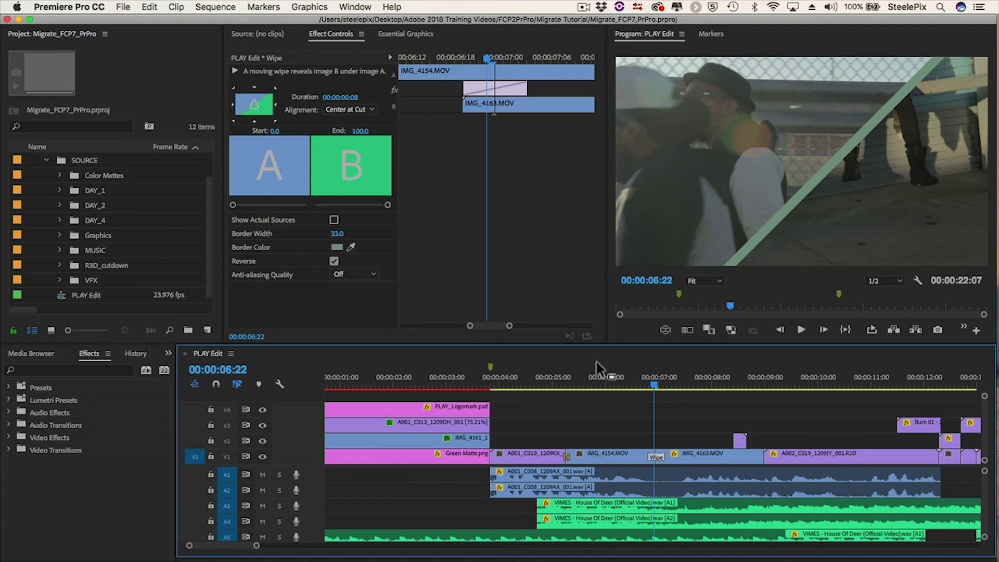
left_click_drag(643, 383, 743, 399)
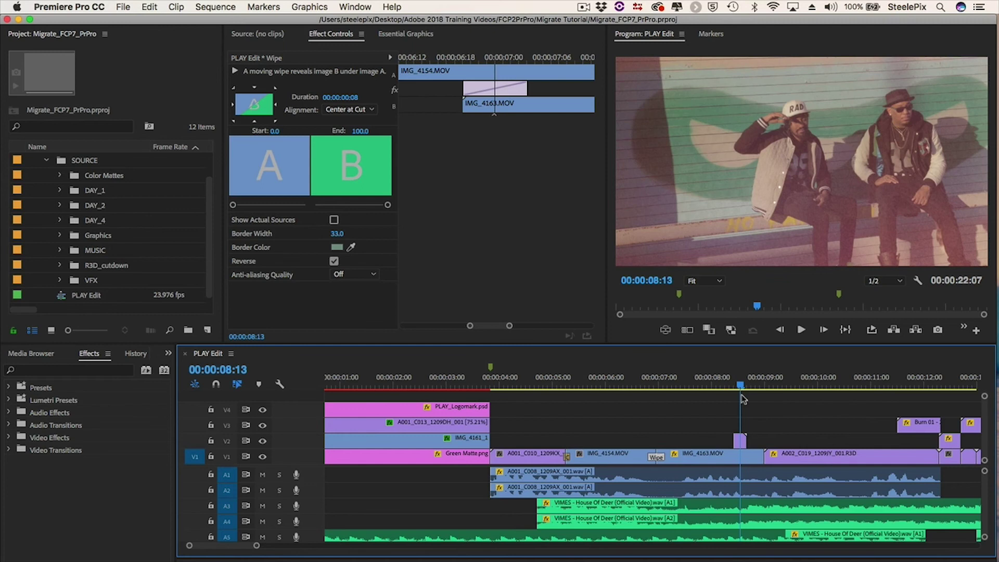
left_click(741, 442)
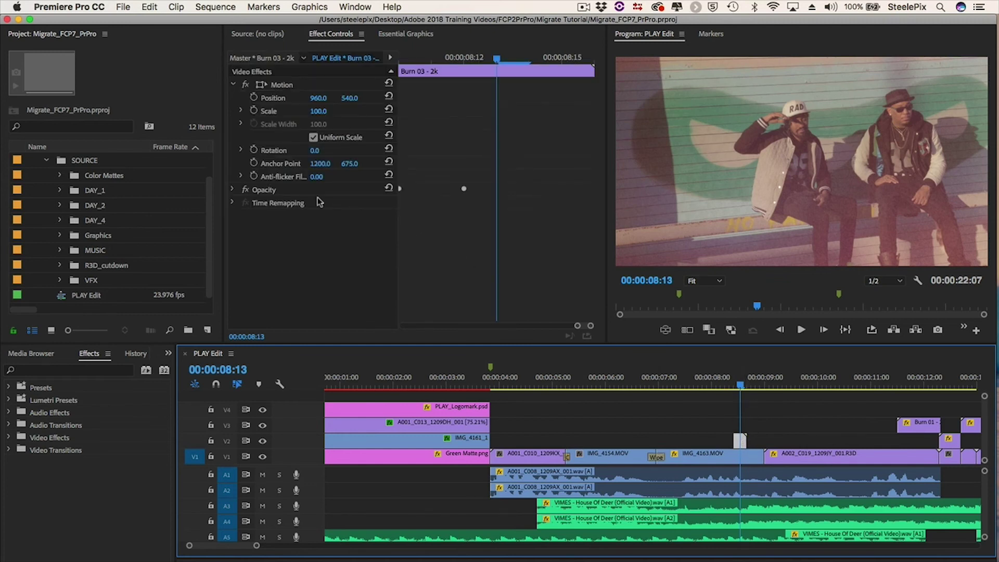
left_click(233, 190)
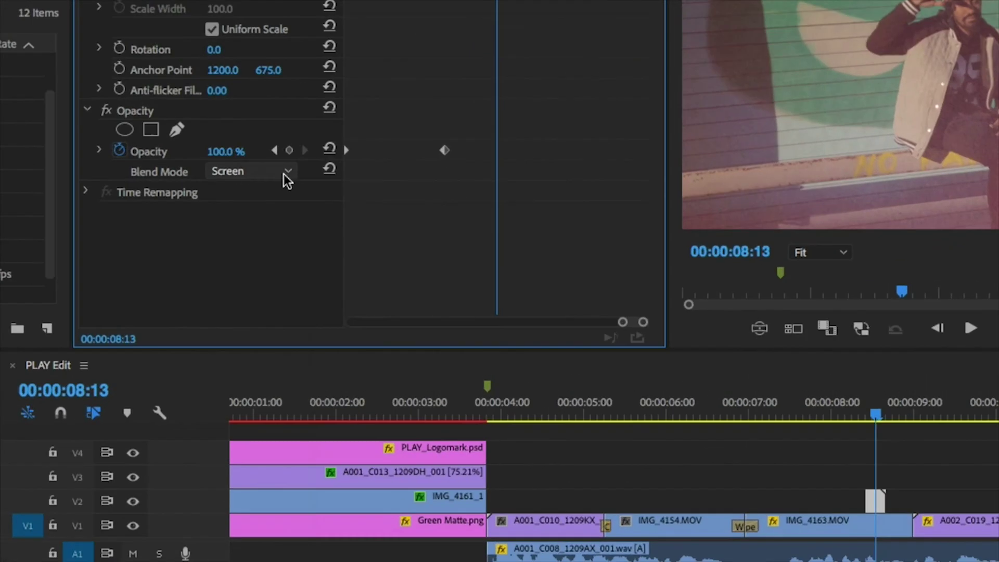
left_click(361, 229)
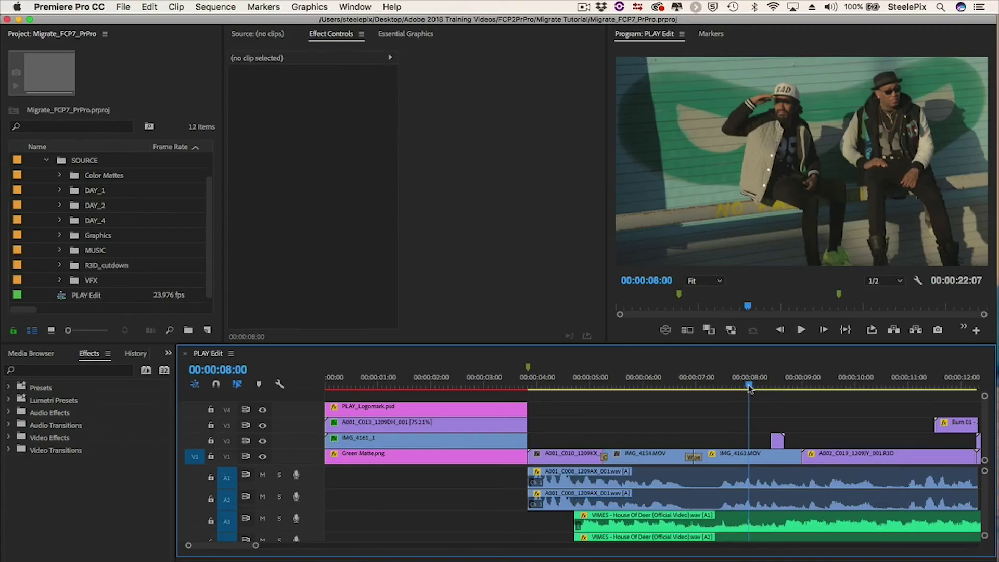
- Enlarge the audio tracks, zoom the whole sequence to fit, and play PLAY Edit from the start
key("alt+equal")
scroll(761, 489, "down", 3)
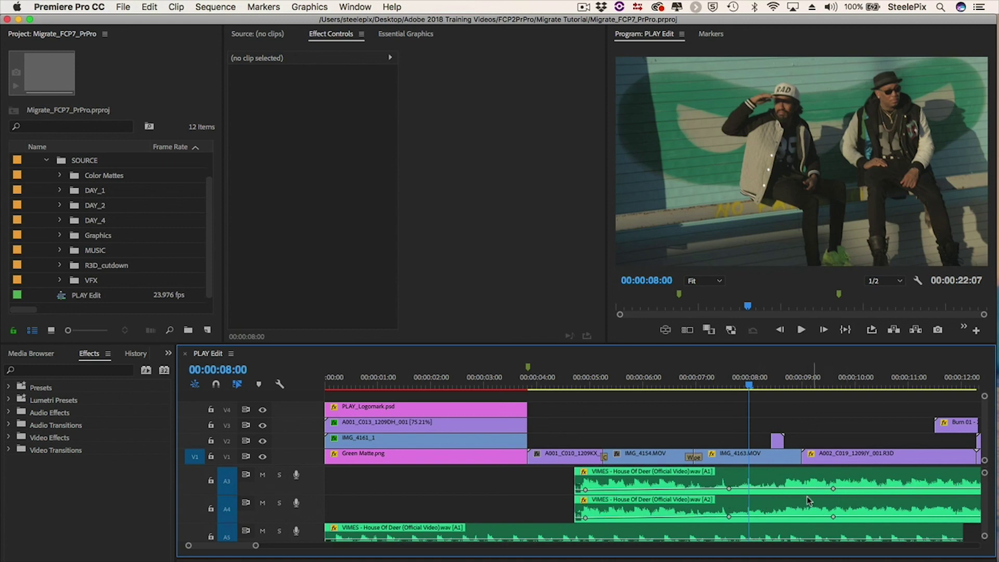
key("End")
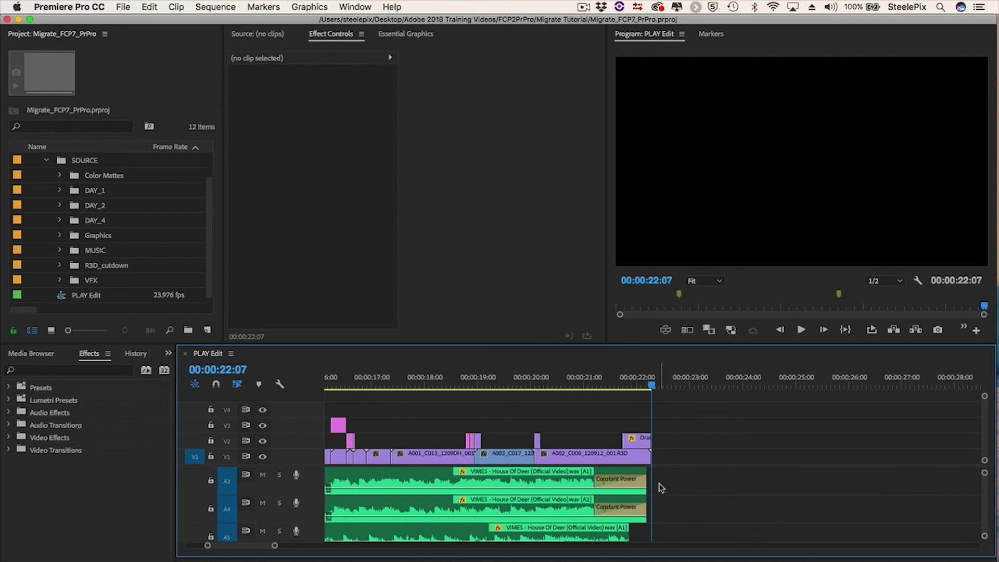
key("backslash")
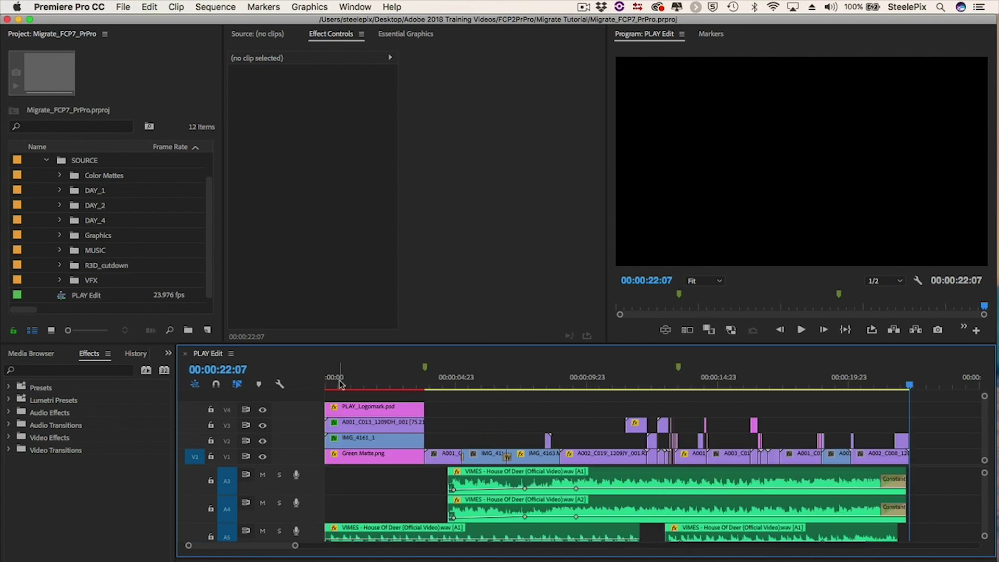
left_click_drag(340, 384, 319, 385)
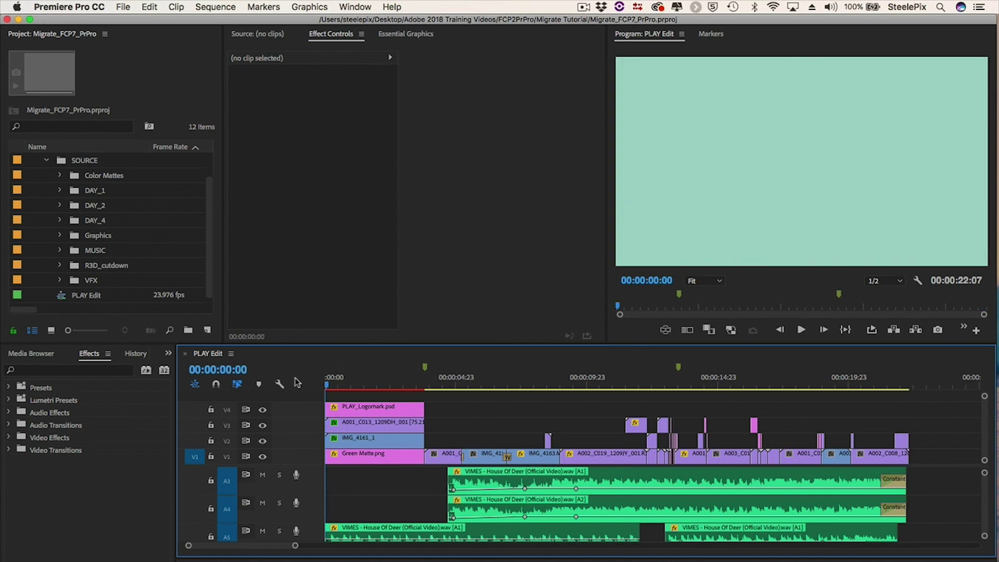
key("space")
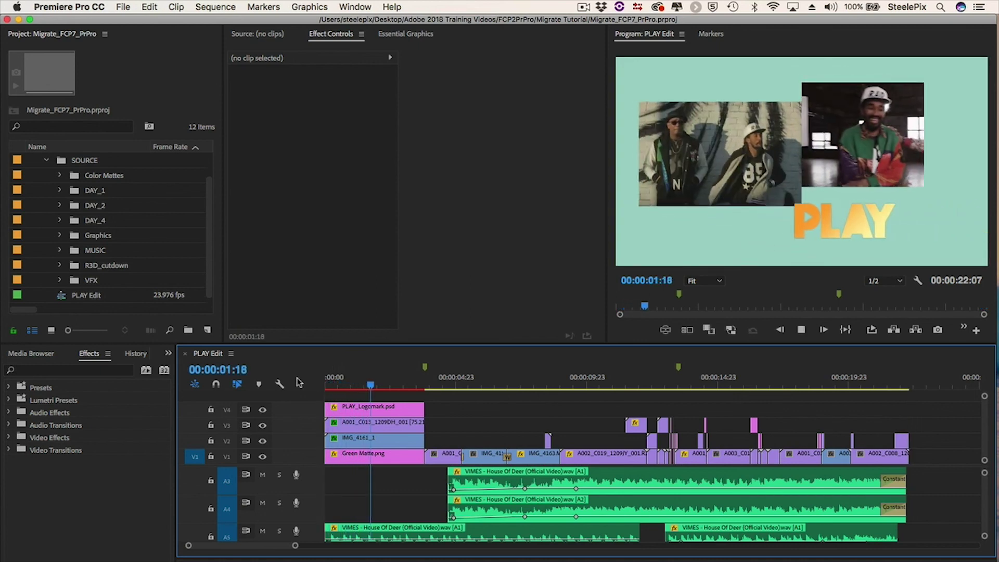